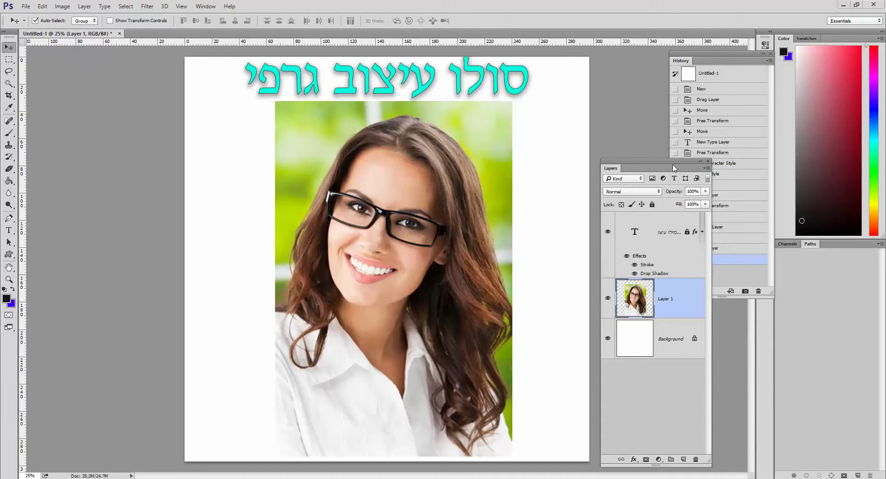
Duplicate the portrait photo layer, Layer 1.
drag(677, 165, 694, 117)
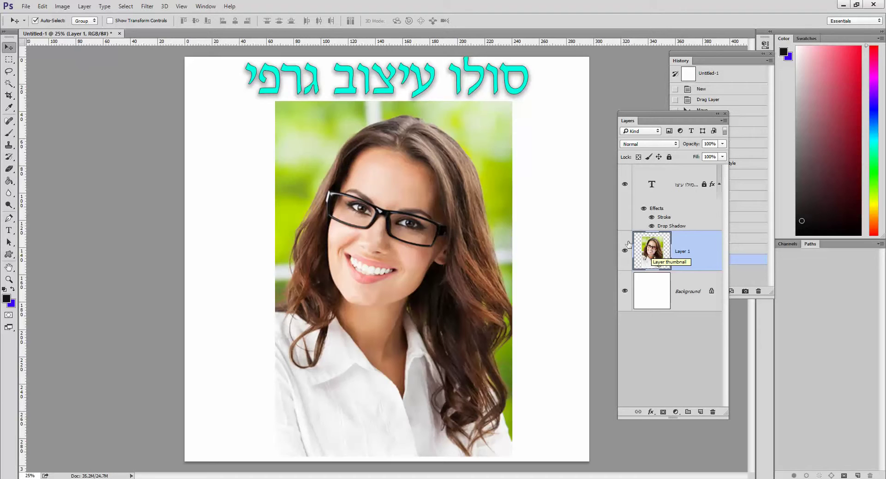
drag(649, 243, 700, 412)
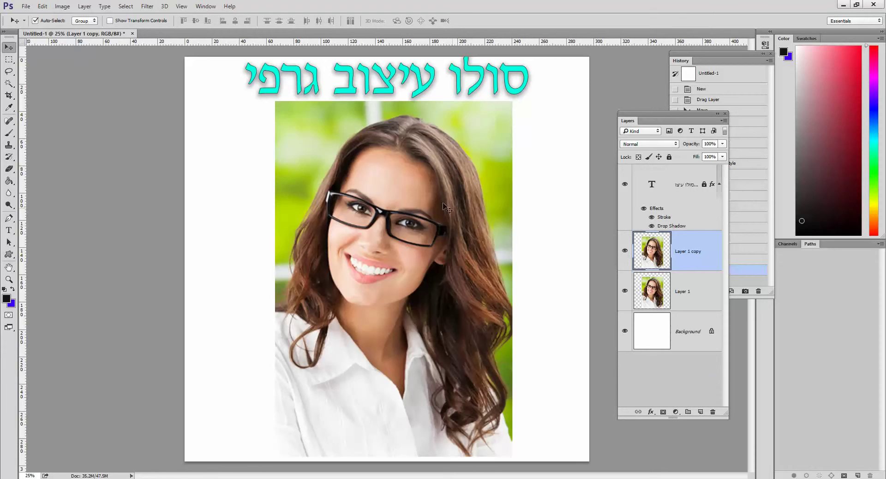
drag(442, 206, 396, 217)
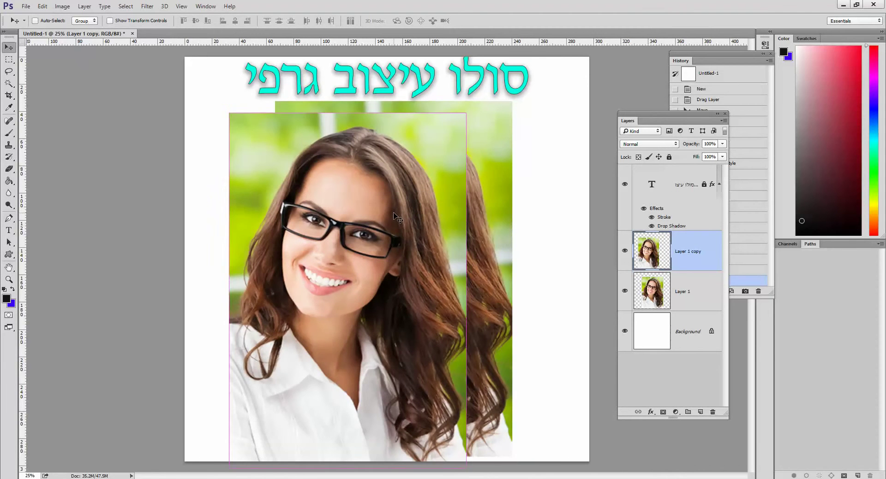
key(ctrl+z)
Hide the duplicated photo layer beneath Layer 1 and rename it המשוכפלת.
click(626, 250)
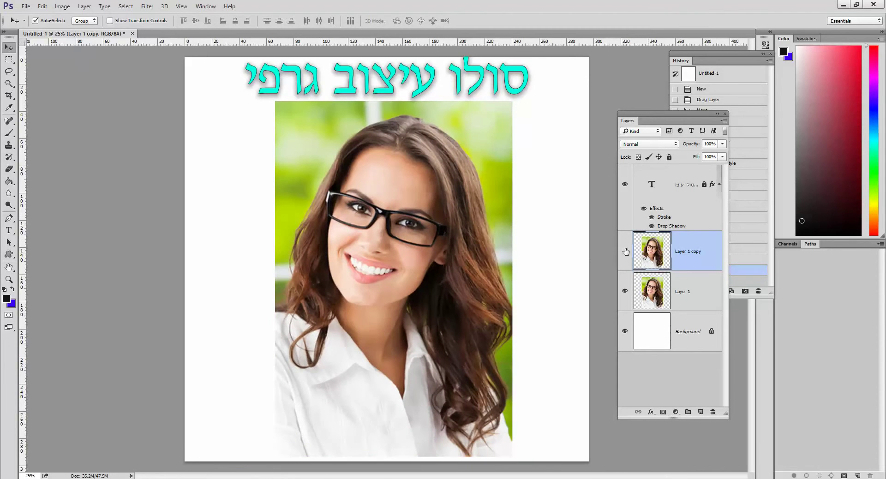
drag(678, 295, 676, 263)
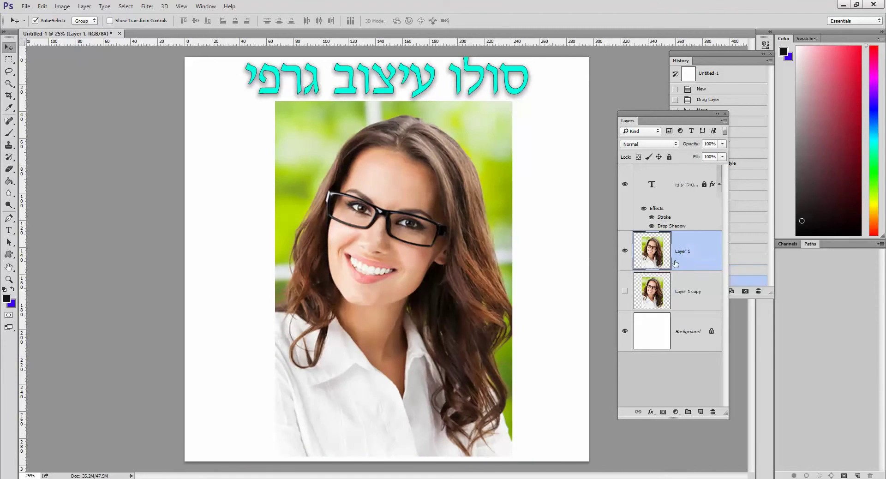
double_click(681, 291)
text(h)
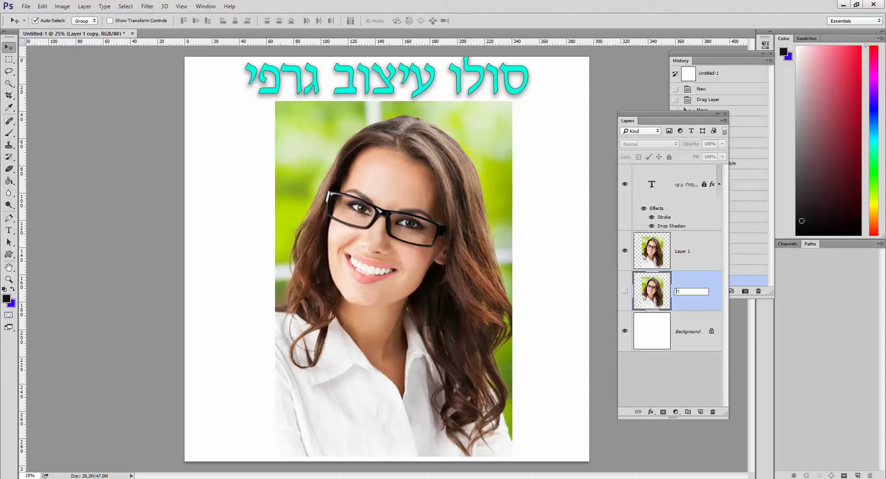
text(משוכפלת)
key(Return)
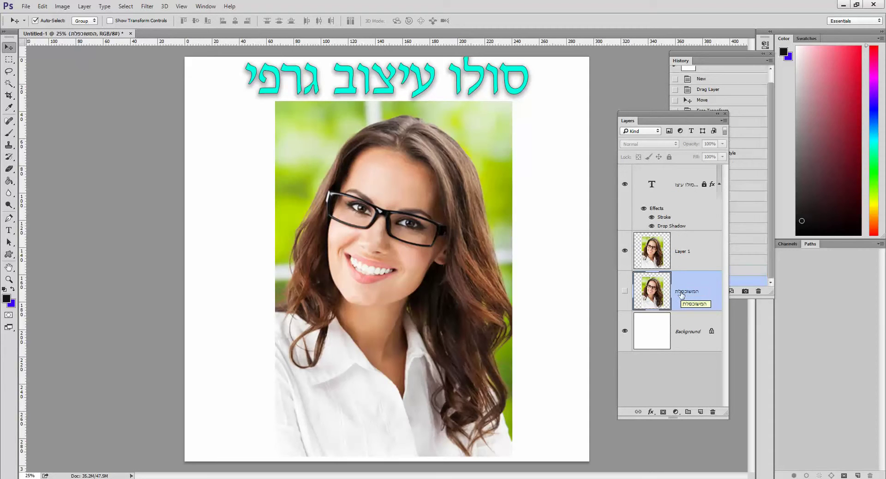
Clear two vertical and two horizontal rectangular strips from Layer 1, splitting the photo into a grid of nine pieces.
click(686, 254)
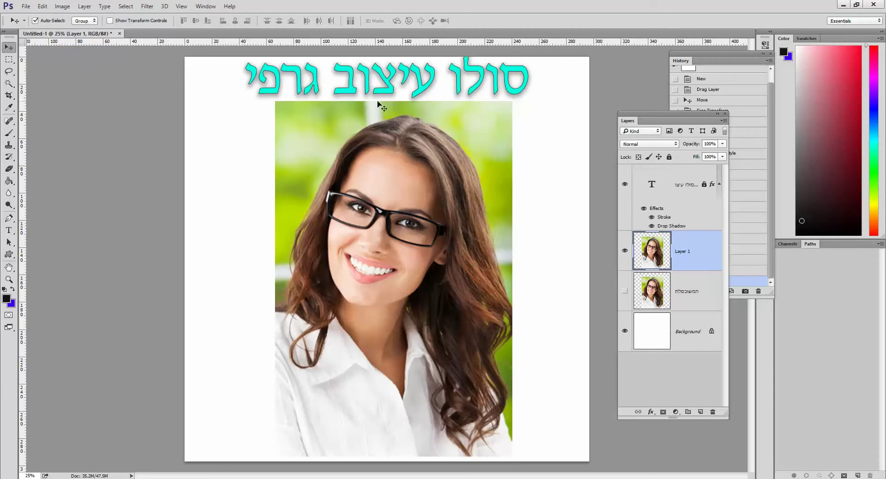
click(8, 59)
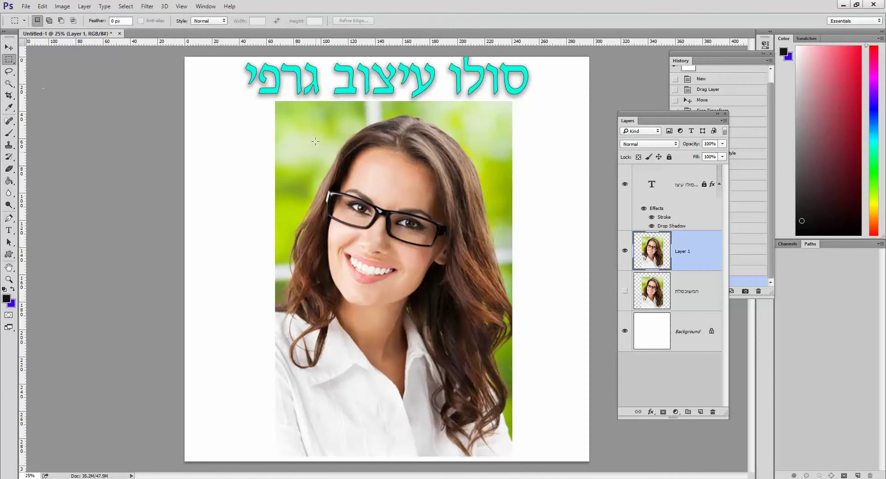
drag(317, 87, 335, 461)
key(Delete)
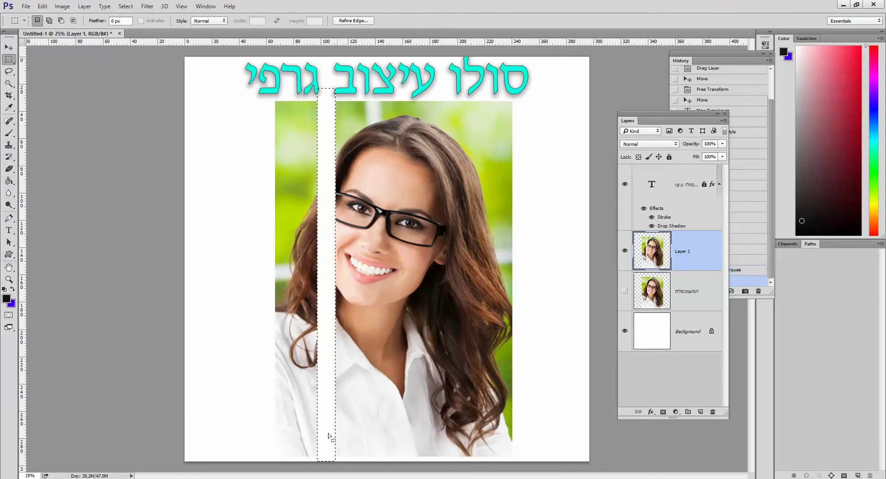
drag(232, 361, 546, 386)
key(Delete)
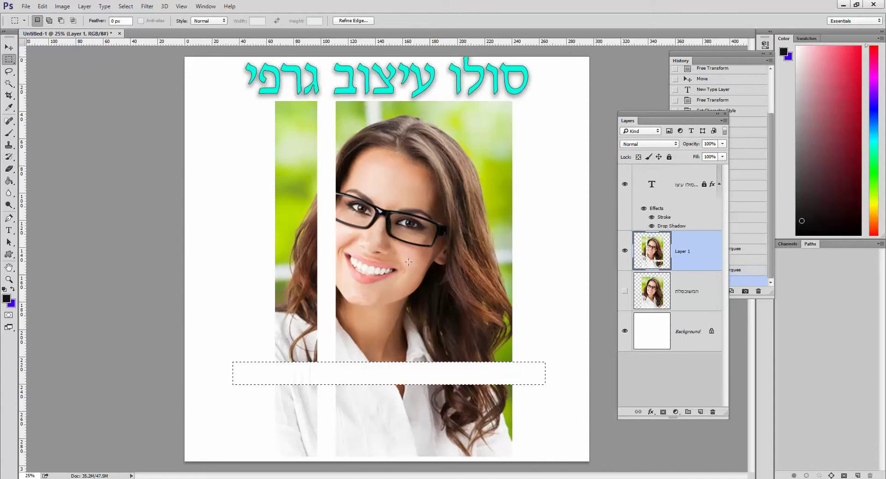
drag(256, 200, 563, 222)
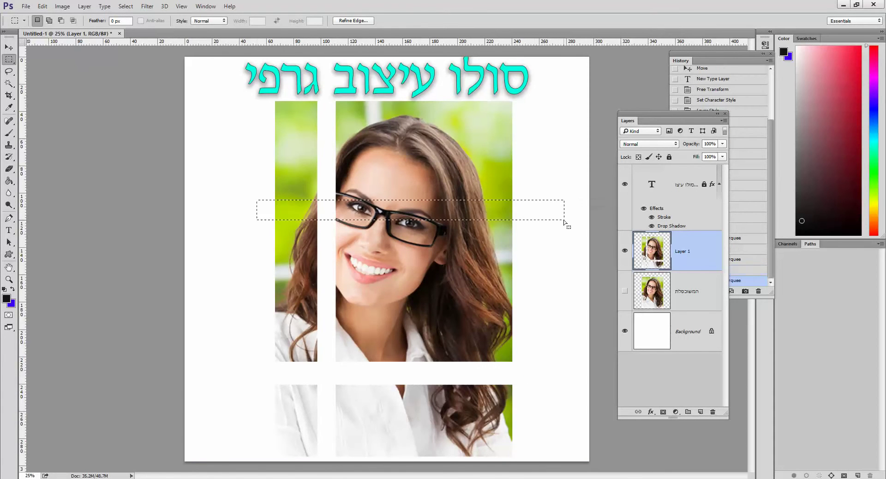
key(Delete)
drag(433, 83, 460, 461)
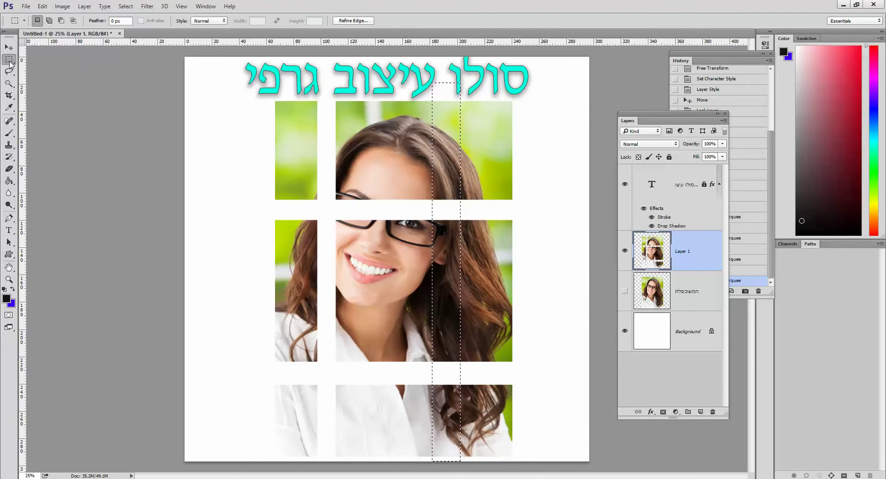
key(Delete)
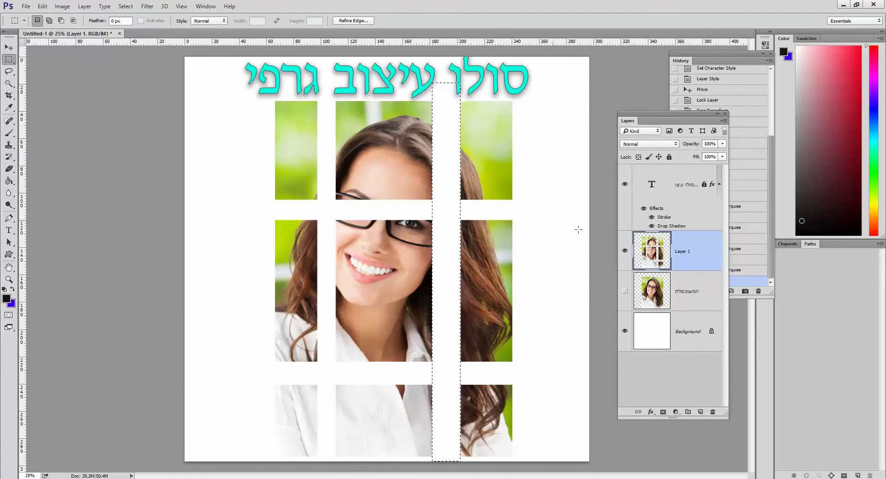
Load the outline of Layer 1's pieces as a selection and add a new layer named הצללה.
ctrl+click(651, 256)
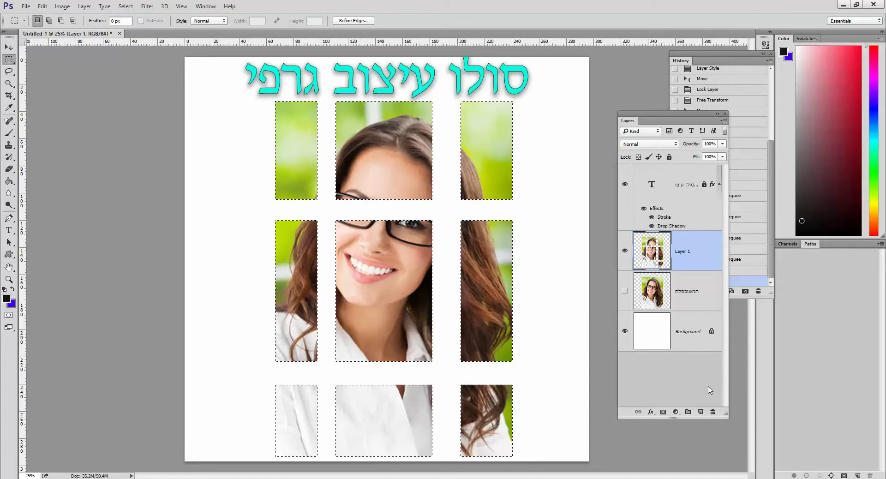
click(701, 412)
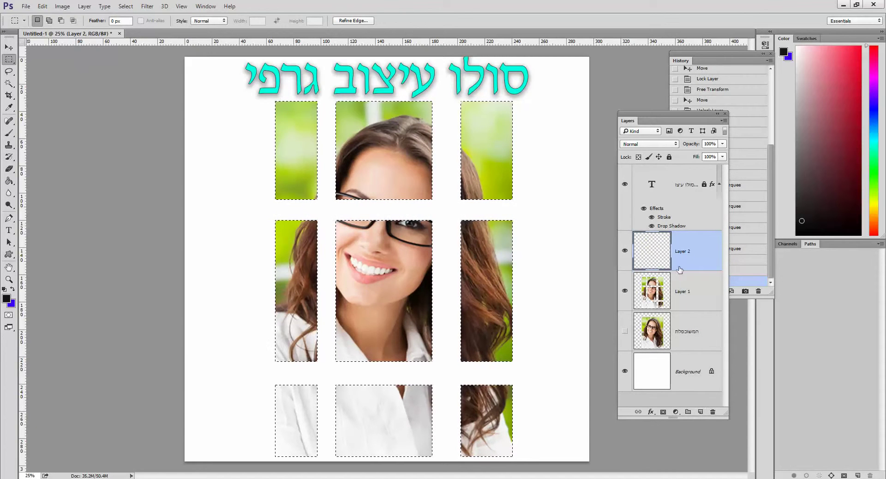
double_click(683, 252)
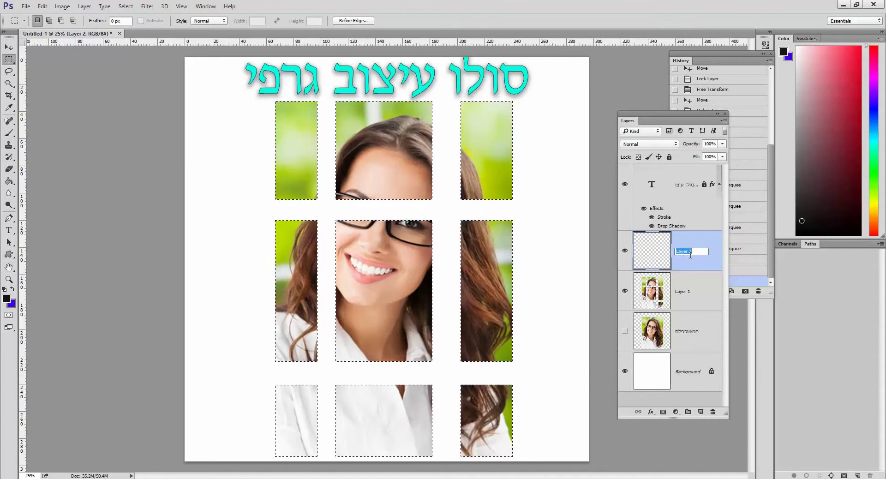
text(הצללה)
key(Return)
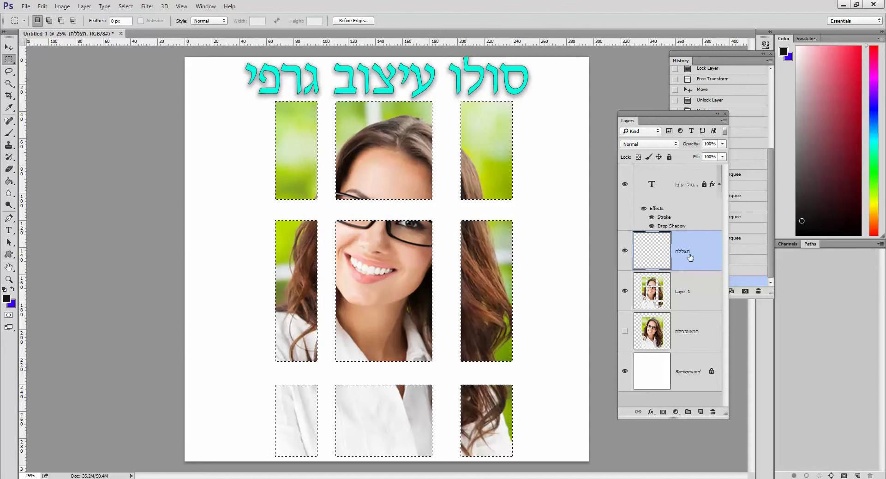
Feather the selection around the nine photo pieces.
click(123, 7)
mouse_move(146, 127)
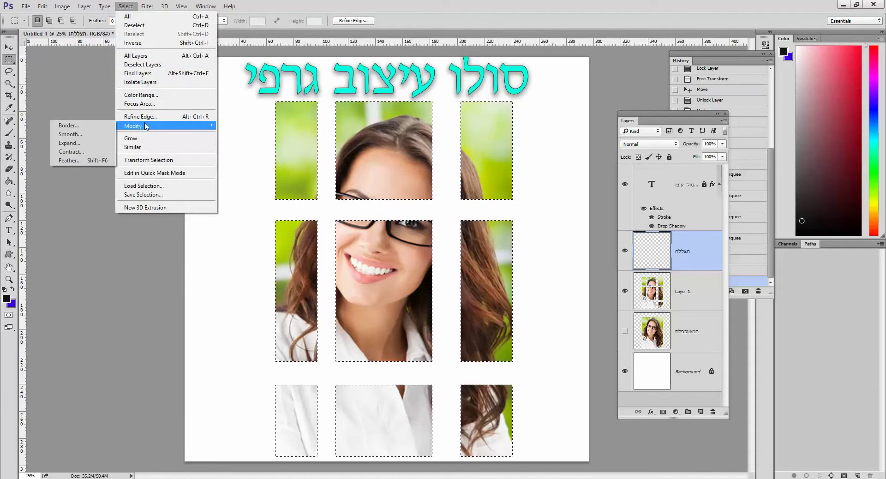
click(69, 160)
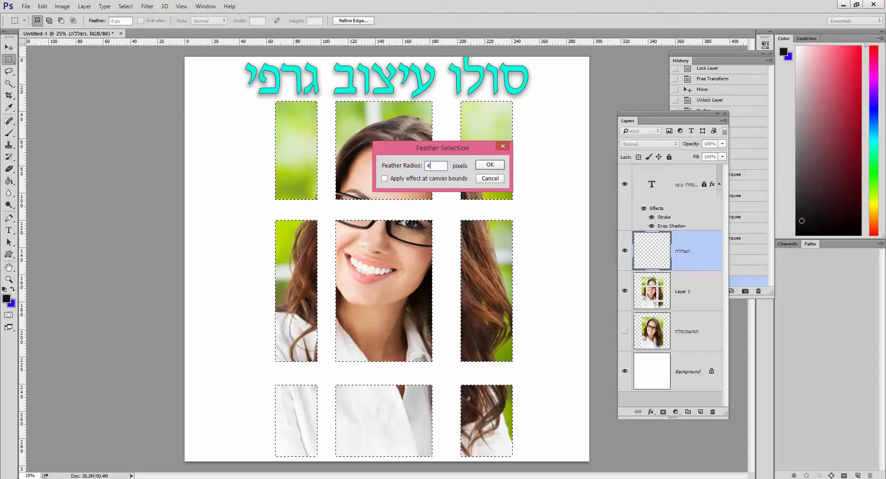
key(Return)
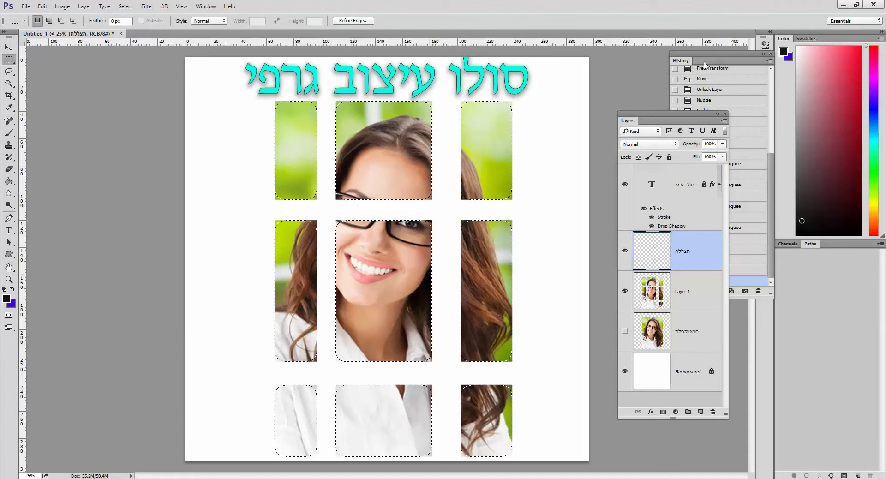
Fill the feathered selection on the הצללה layer with black in Normal mode at 100% opacity, and deselect.
drag(702, 60, 99, 86)
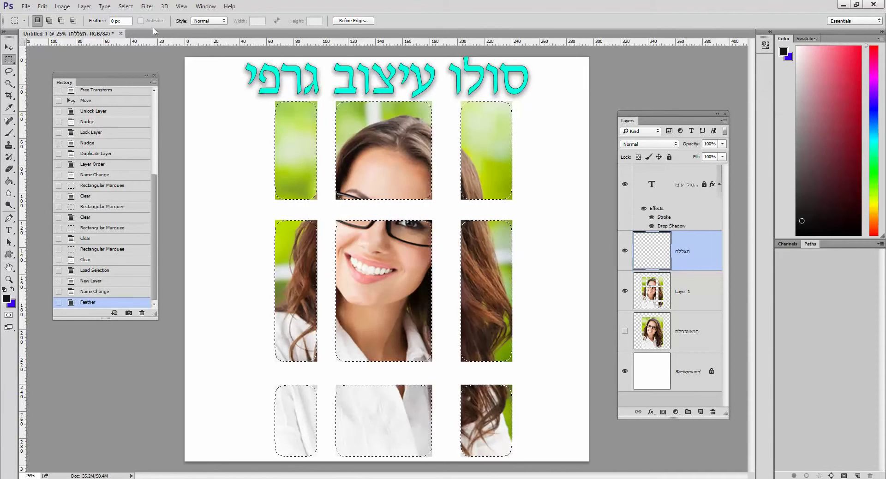
click(42, 6)
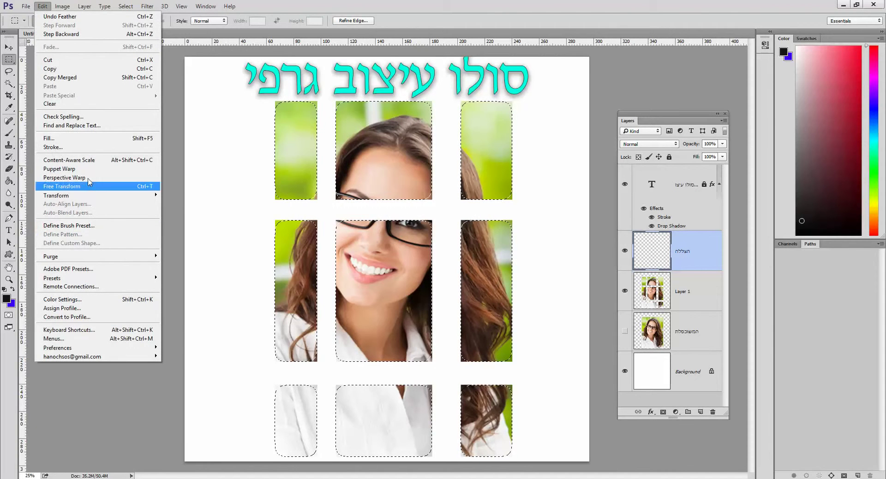
click(124, 140)
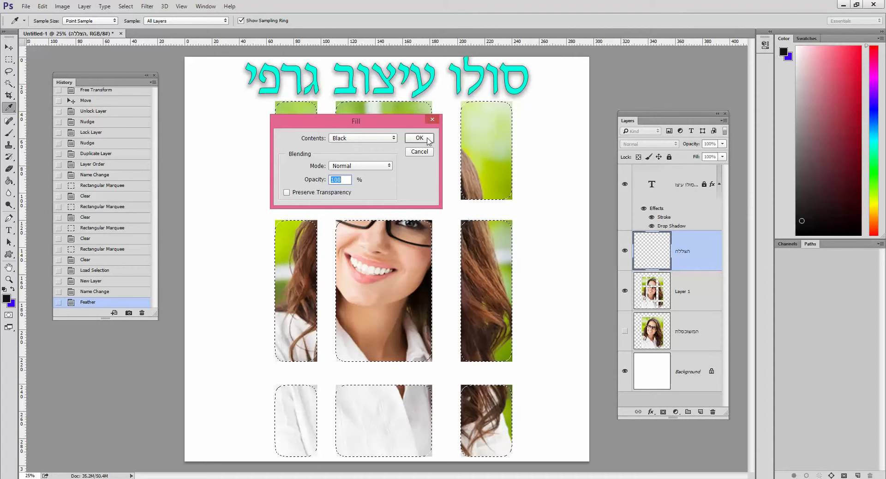
click(419, 138)
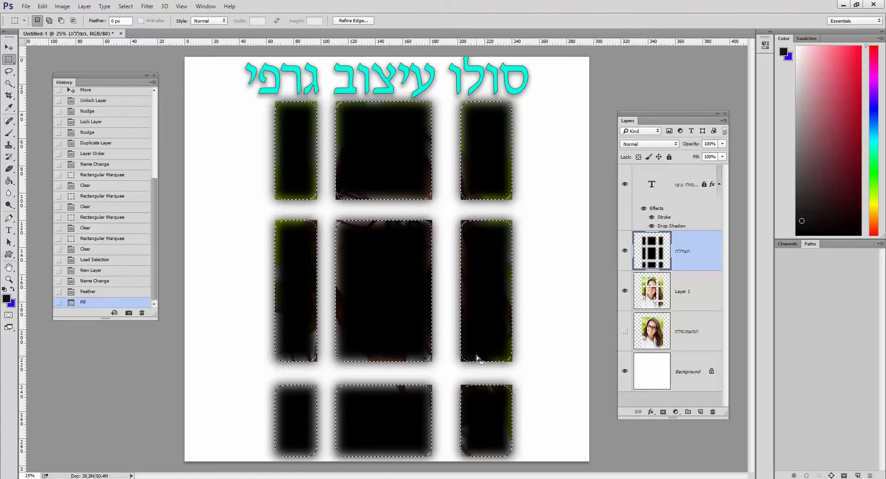
click(126, 7)
click(129, 25)
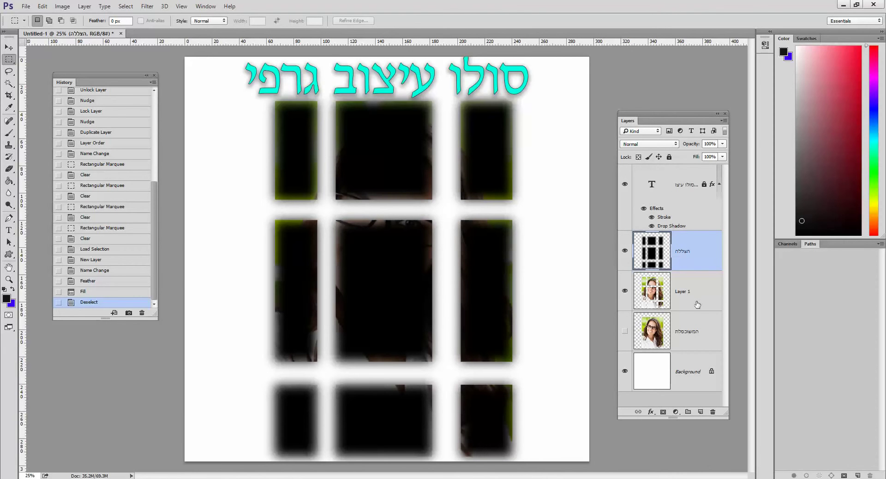
Place Layer 1 above the הצללה shadow layer and make the המשוכפלת layer visible.
drag(697, 305, 693, 240)
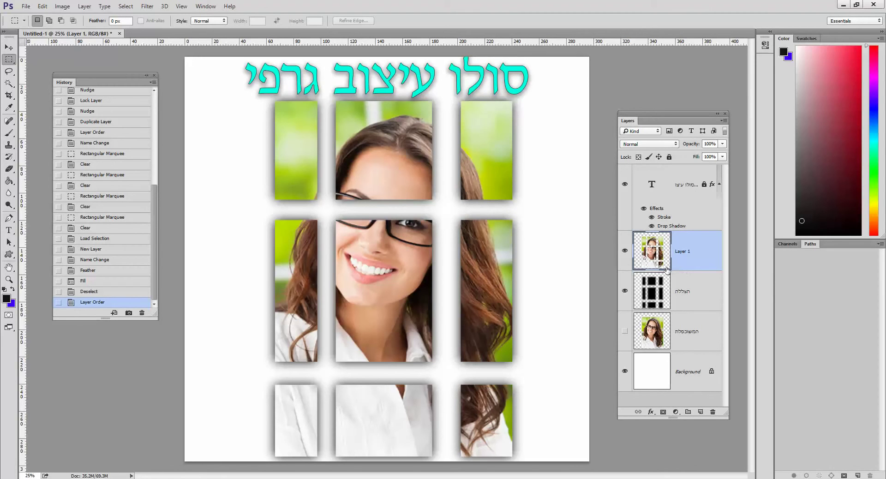
click(625, 332)
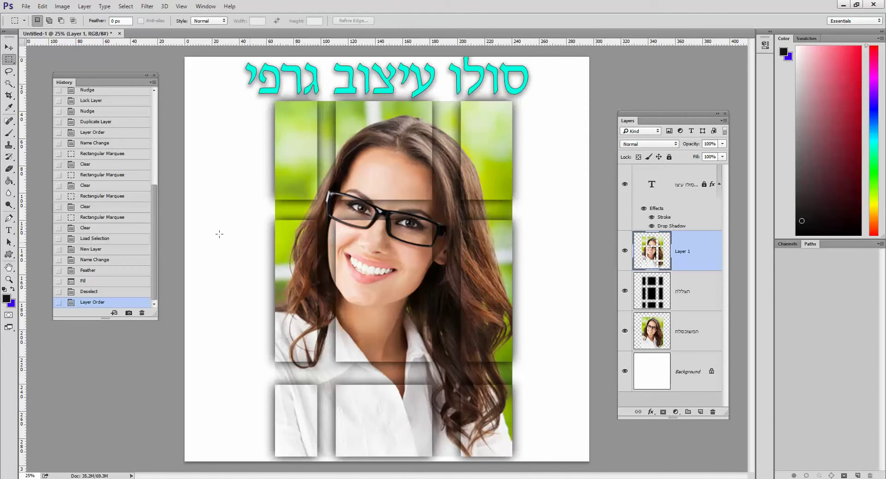
Duplicate the הצללה layer to strengthen the shadows around the photo pieces.
click(8, 279)
click(352, 264)
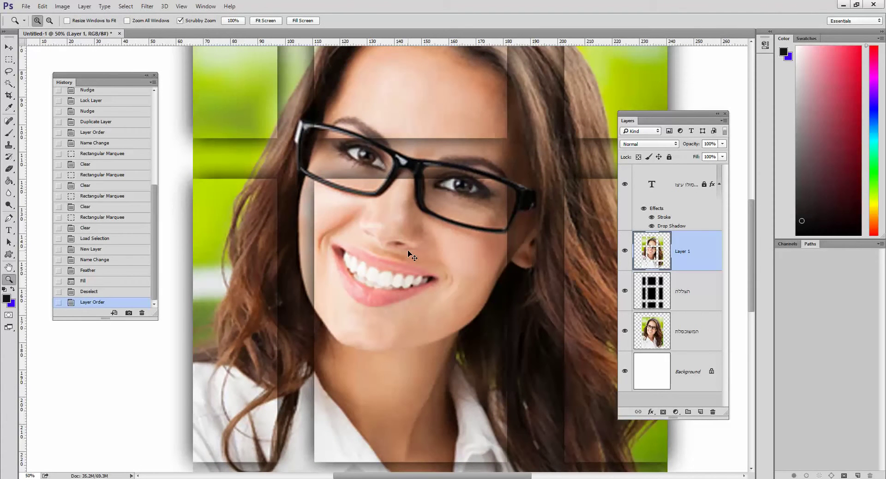
key(ctrl+0)
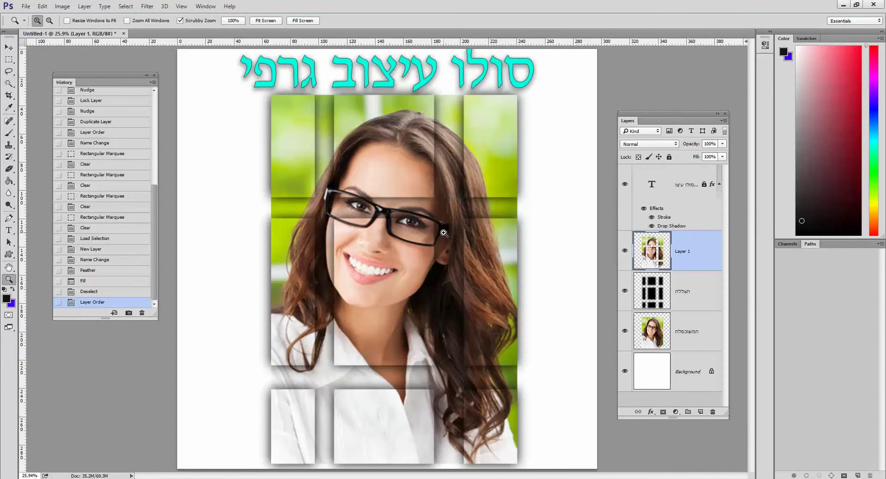
click(643, 277)
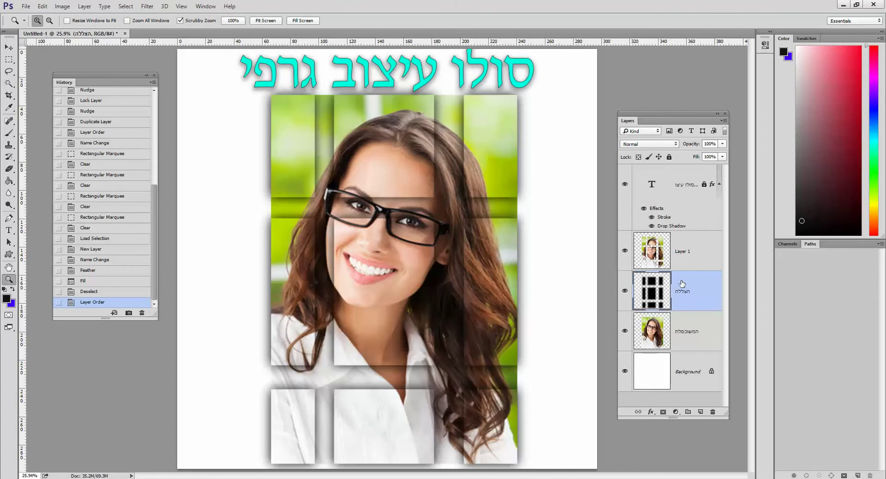
drag(682, 283, 703, 411)
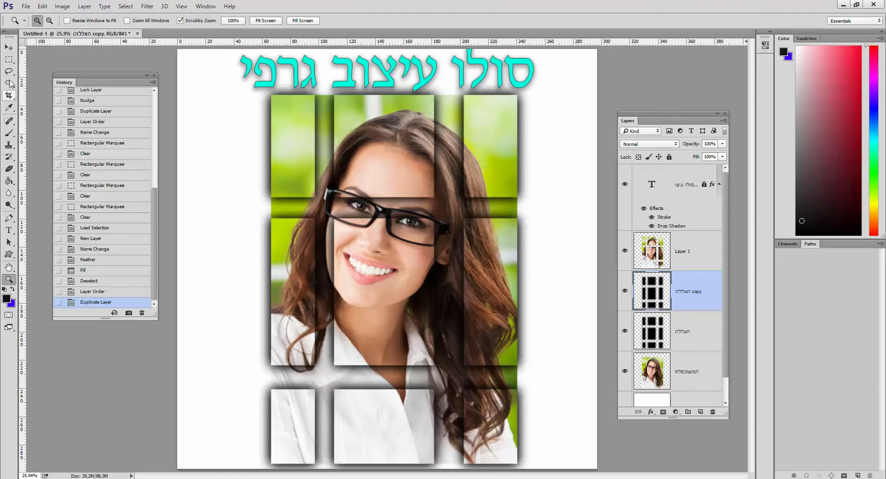
Crop the document to the edges of the portrait photo, leaving out the title and white margins.
click(8, 95)
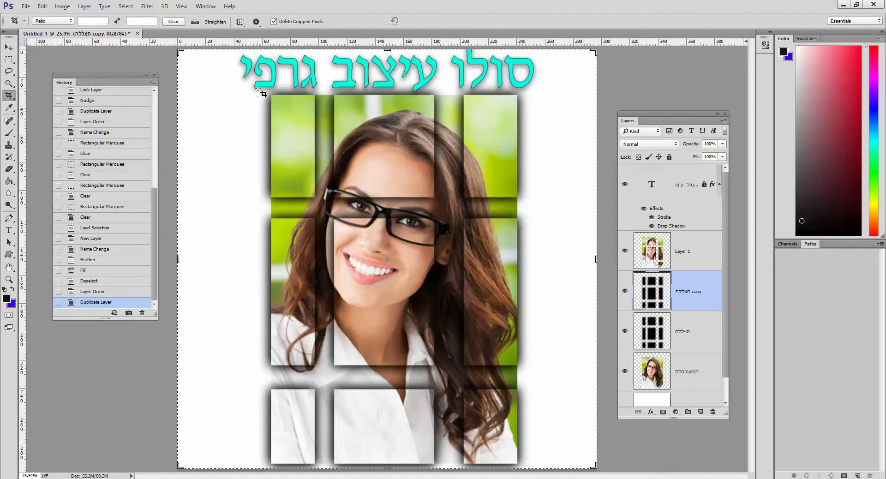
drag(272, 93, 517, 459)
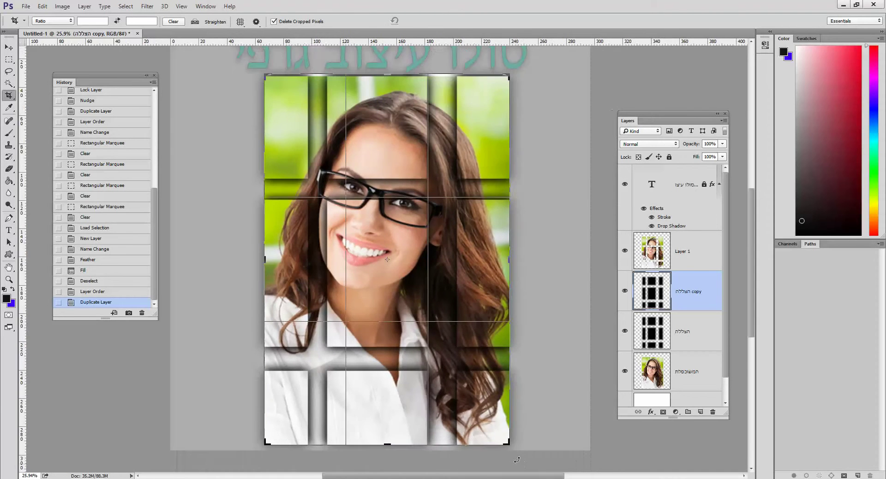
key(Return)
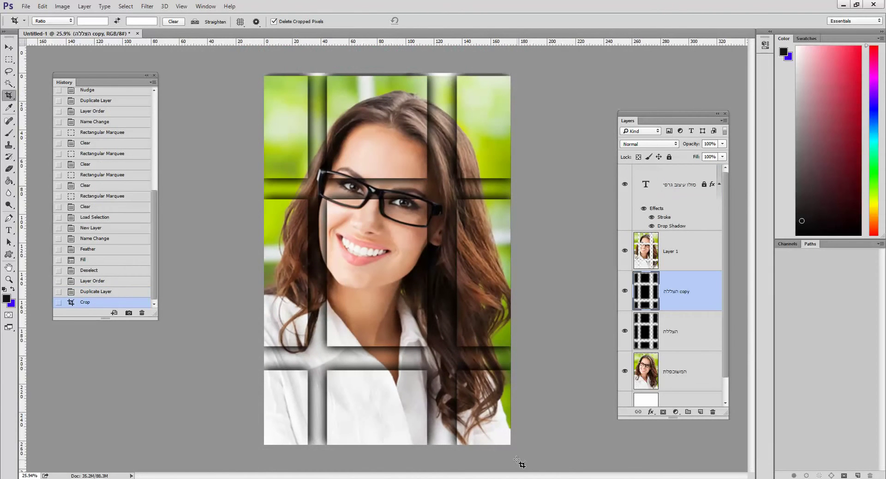
Add a new layer at the top of the layer stack and draw a rectangular selection around the whole photo.
key(ctrl)
key(ctrl+plus)
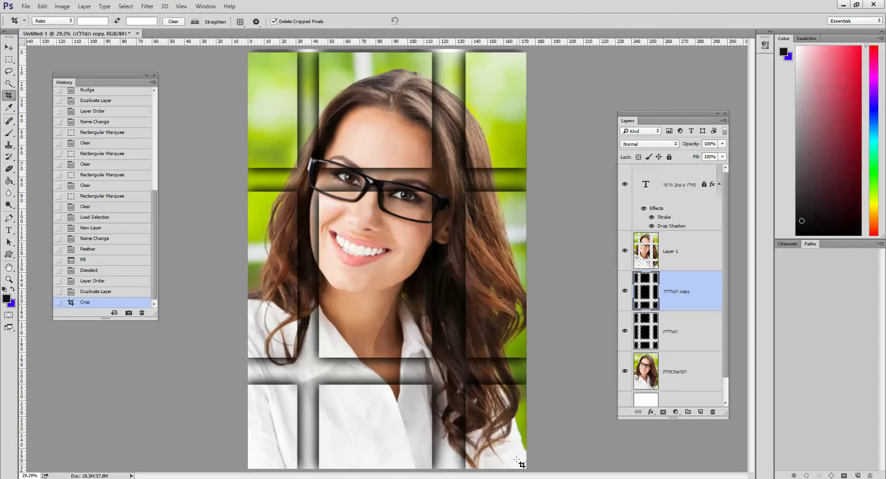
click(700, 411)
drag(690, 293, 686, 176)
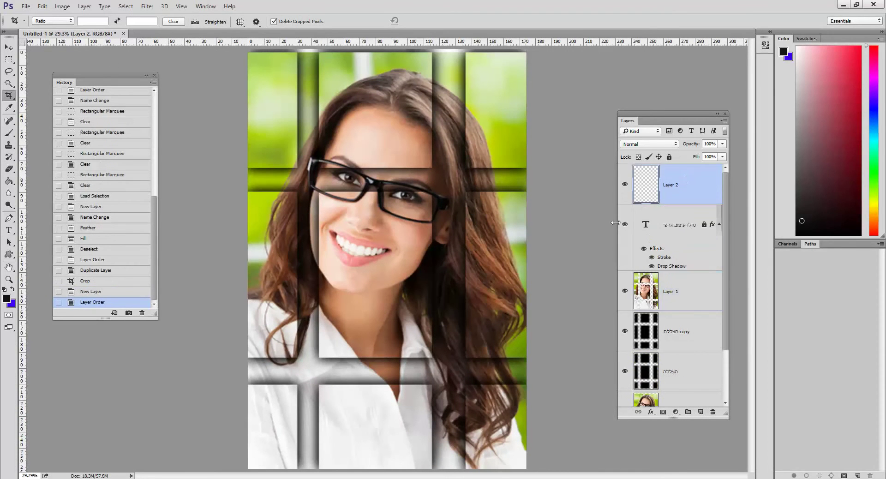
click(9, 59)
drag(248, 55, 535, 474)
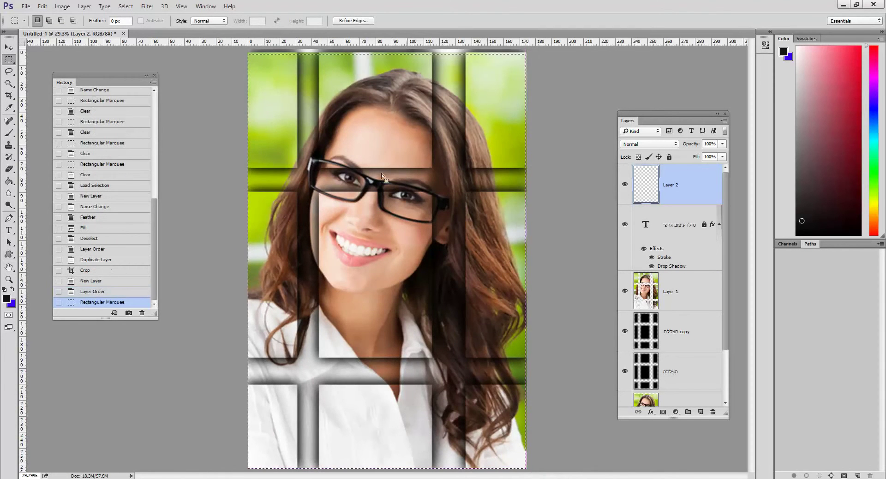
Stroke the selection on Layer 2 with a black 100 px line centered on the selection edge, and deselect.
click(42, 6)
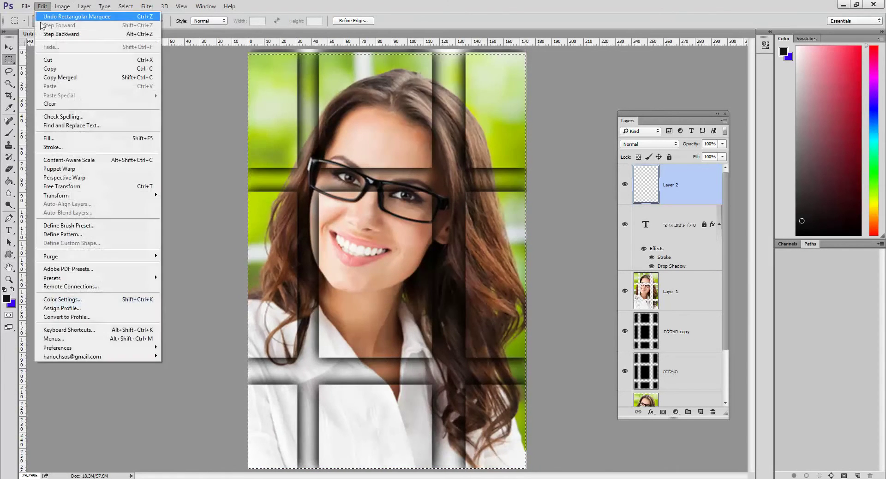
click(59, 146)
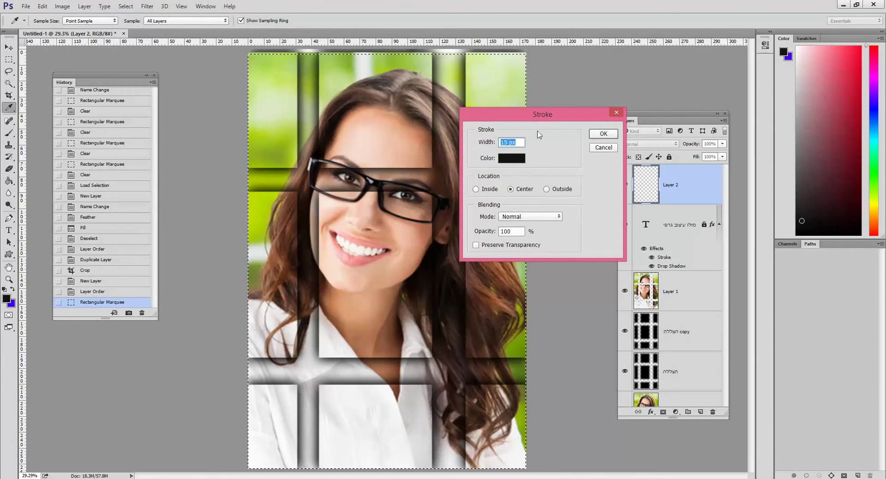
drag(541, 114, 590, 100)
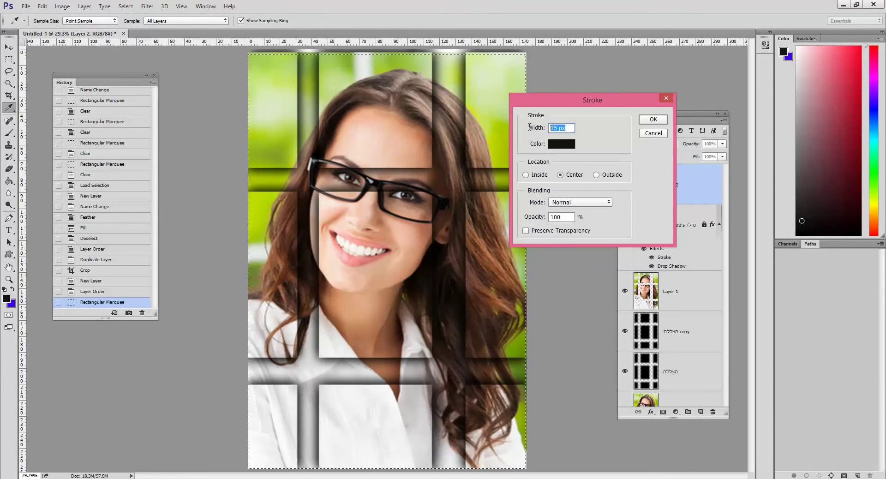
text(100)
key(Return)
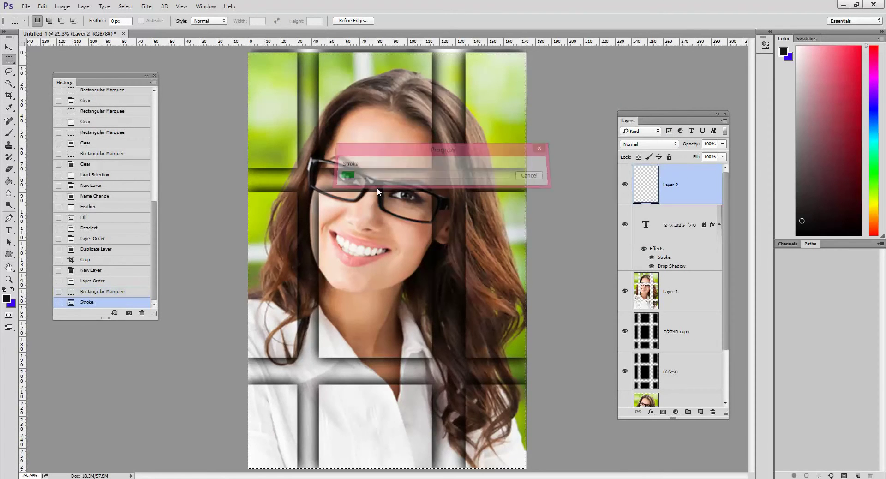
key(ctrl+d)
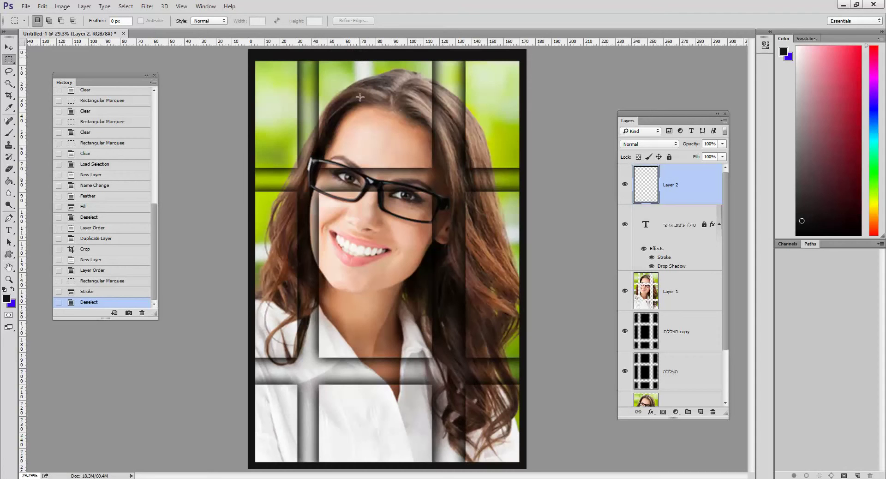
Undo the black stroke, apply a 100 px stroke in white (ffffff) to the selection instead, and deselect.
key(ctrl+alt+z)
key(ctrl+alt+z)
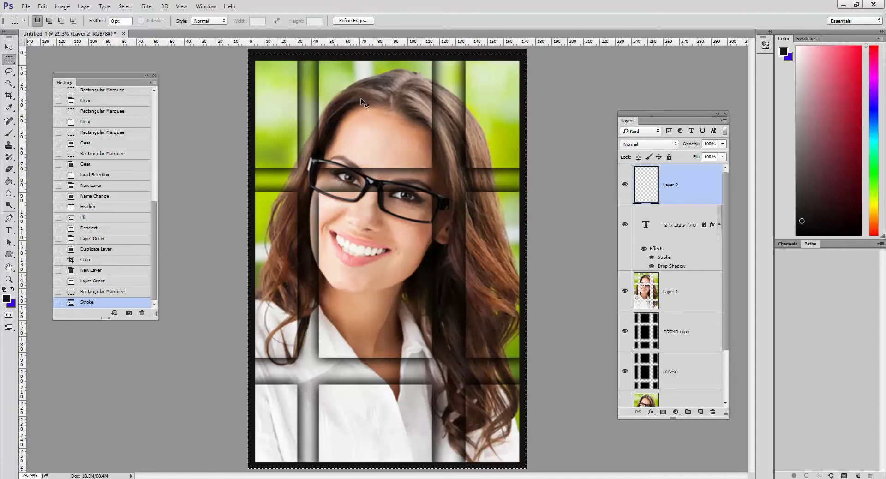
click(43, 6)
click(50, 149)
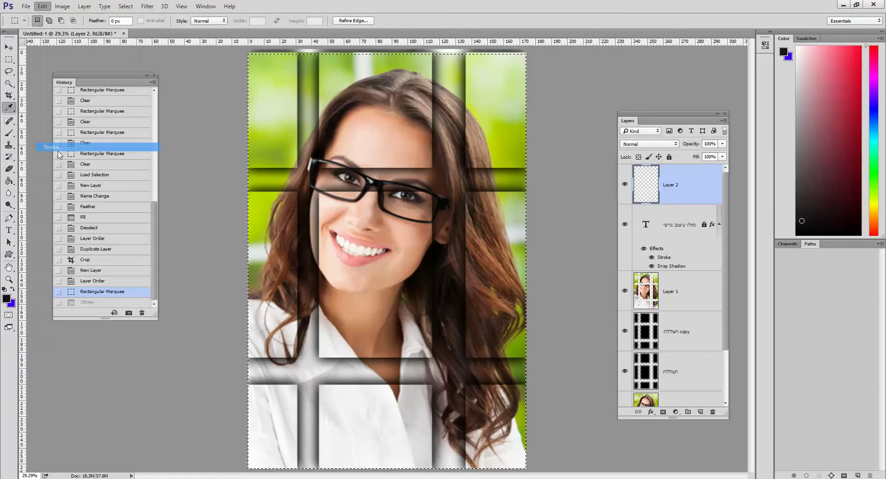
click(561, 143)
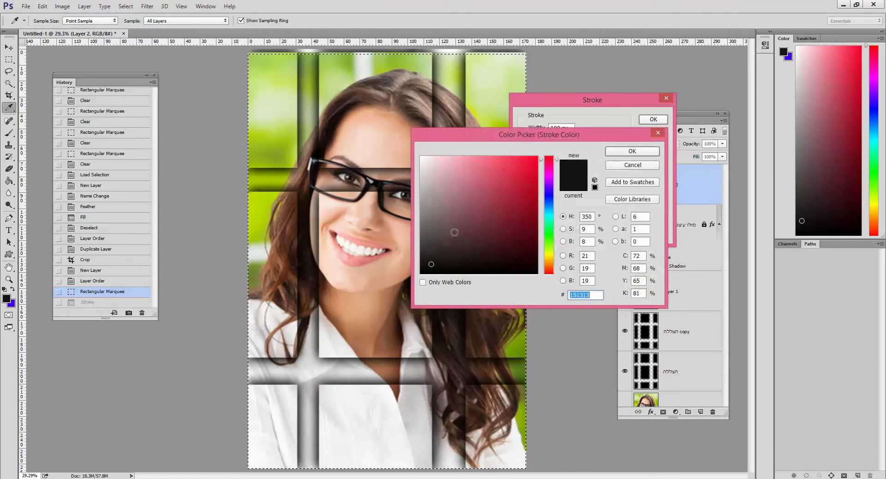
drag(438, 174, 420, 156)
click(632, 152)
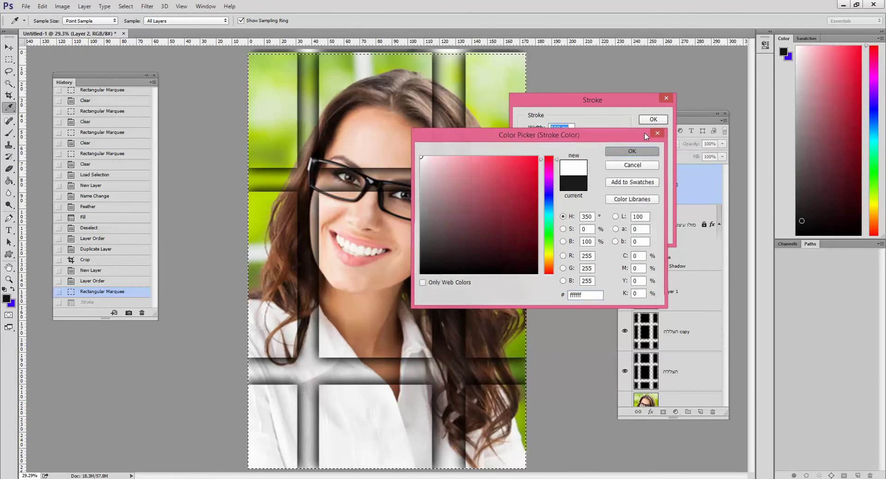
click(654, 119)
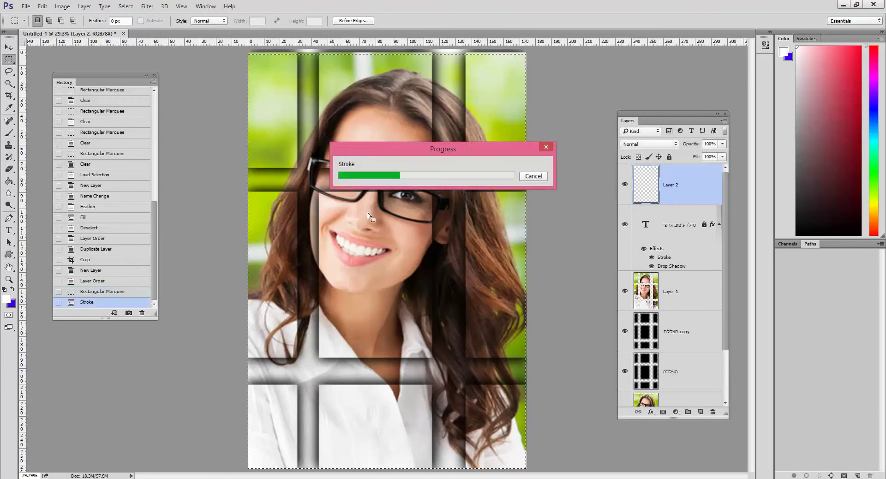
key(ctrl+d)
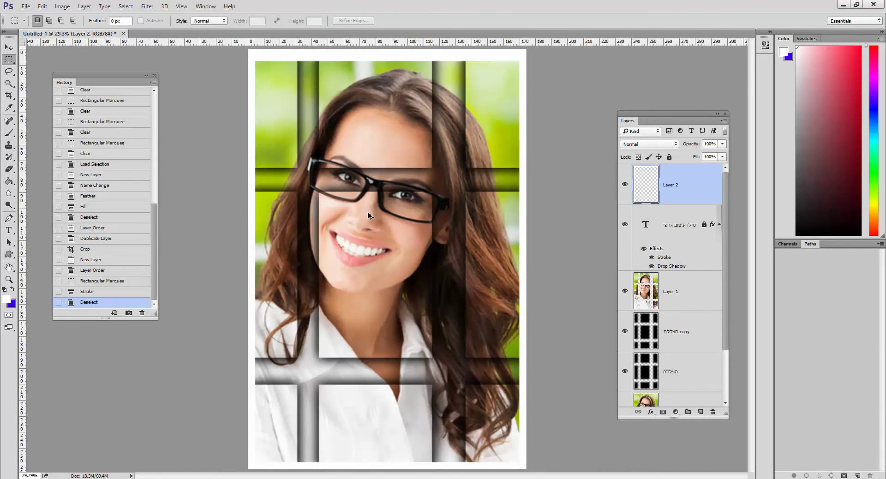
Delete Layer 2 with the white border and clear the selection.
key(ctrl+z)
mouse_move(678, 196)
mouse_down()
mouse_move(651, 233)
mouse_move(720, 396)
mouse_move(713, 412)
mouse_up()
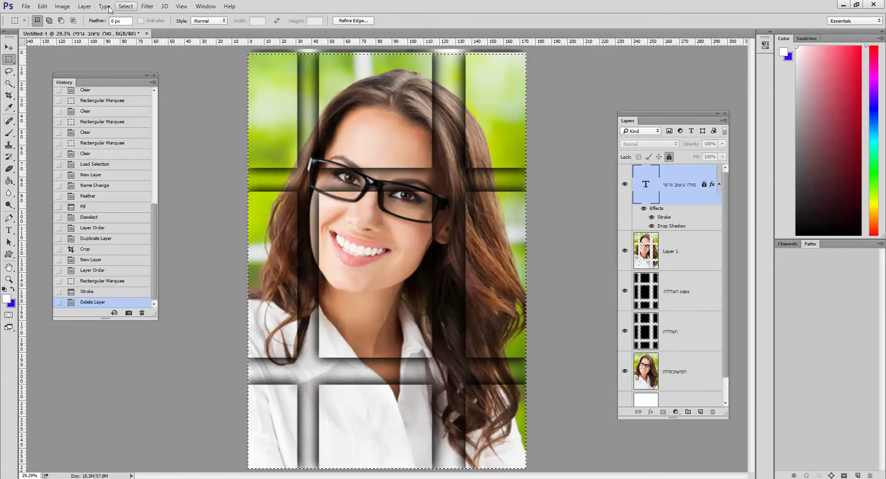
click(214, 122)
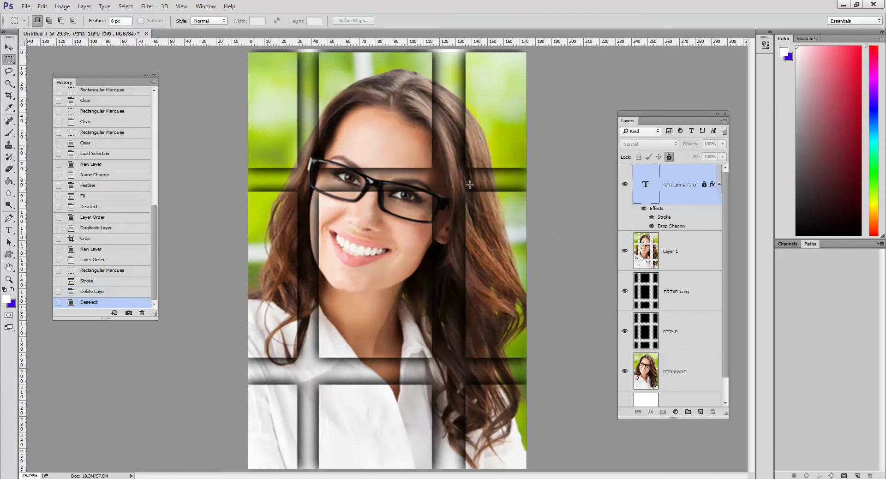
Add a new layer above the title layer, fill the entire canvas on it with white in Normal mode at 100% opacity, and deselect.
click(701, 411)
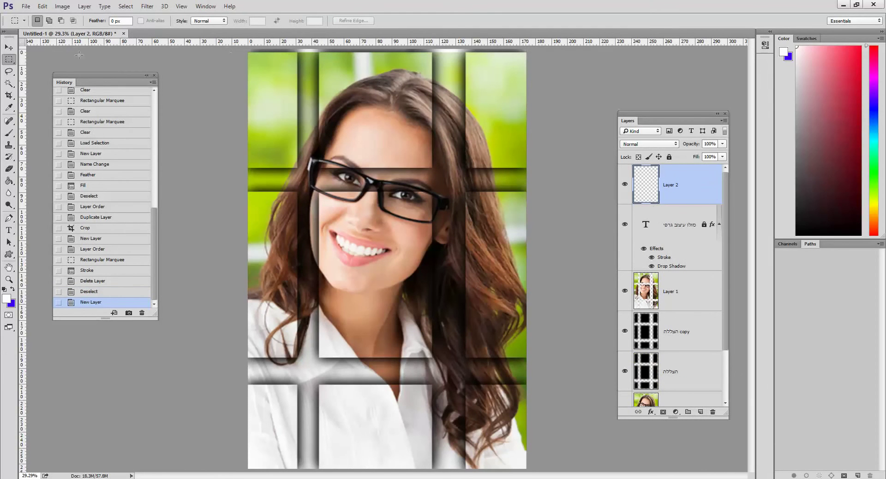
key(ctrl+a)
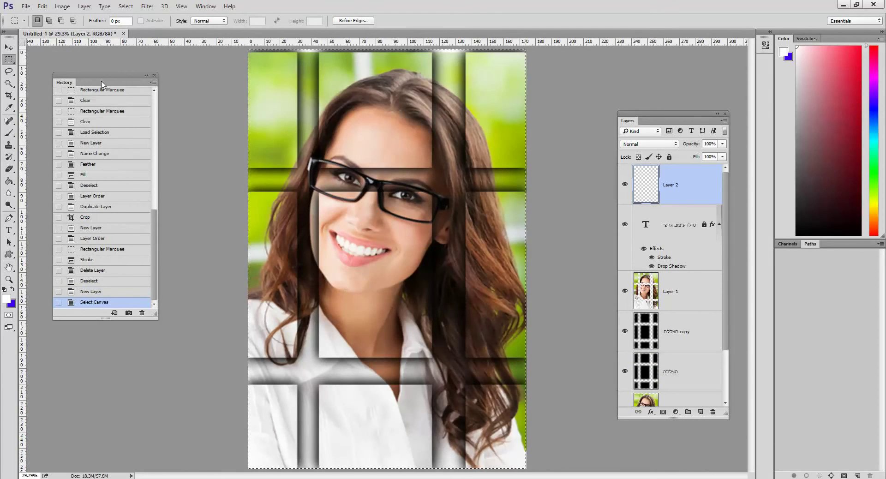
click(43, 6)
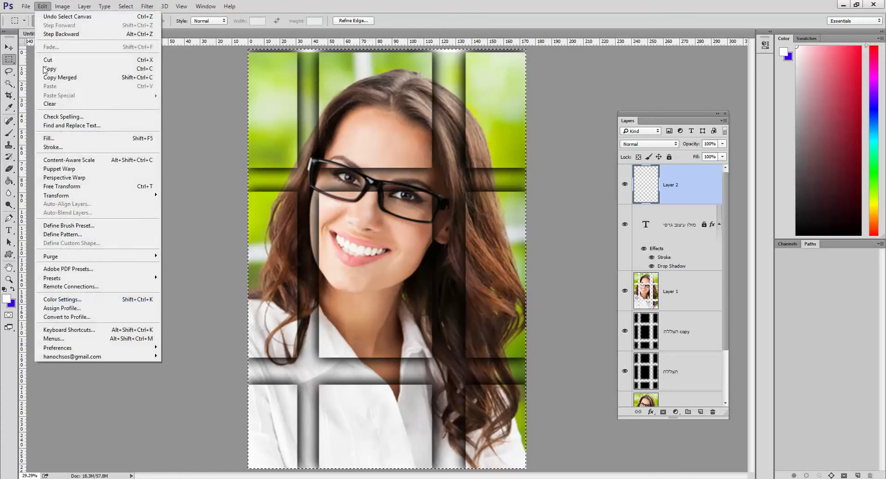
click(51, 138)
click(363, 138)
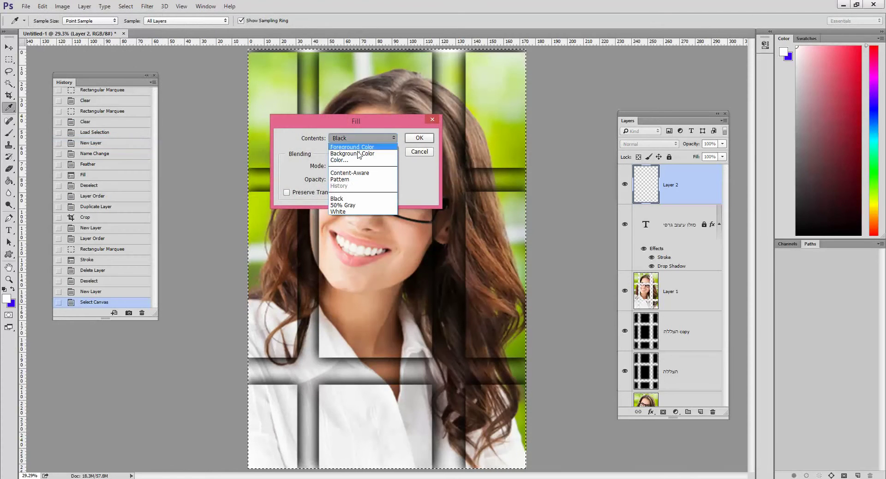
click(364, 214)
click(419, 138)
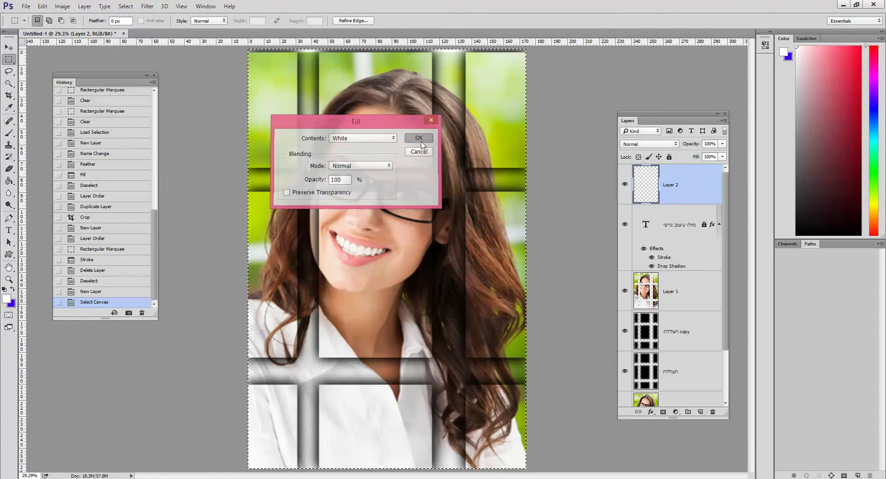
click(126, 6)
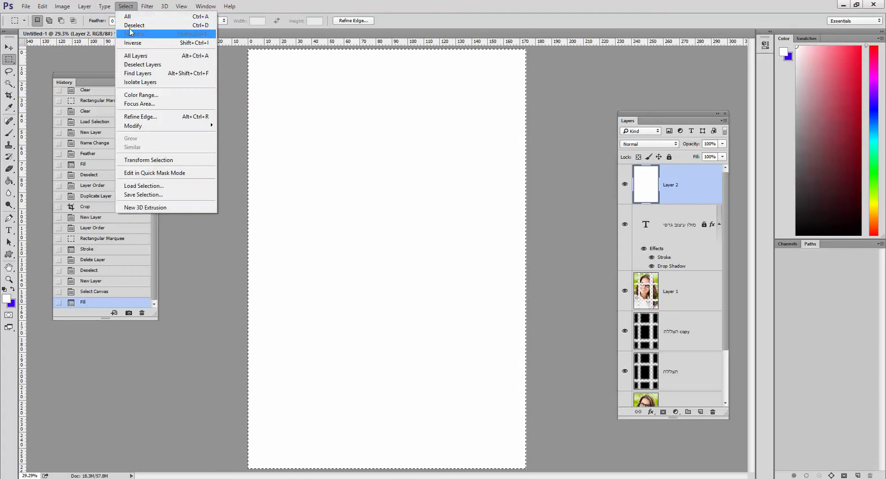
click(134, 26)
Draw a rectangular selection slightly inside the canvas edges and feather it by 185 pixels.
click(11, 62)
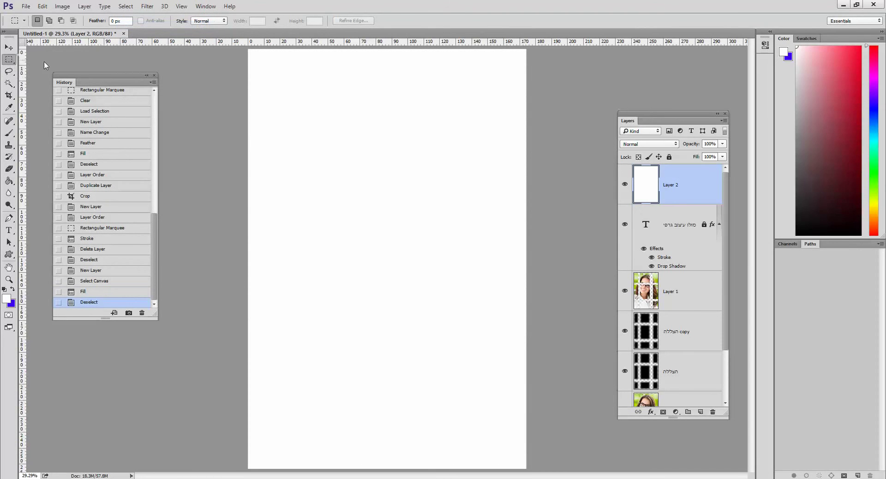
click(49, 61)
drag(268, 66, 509, 456)
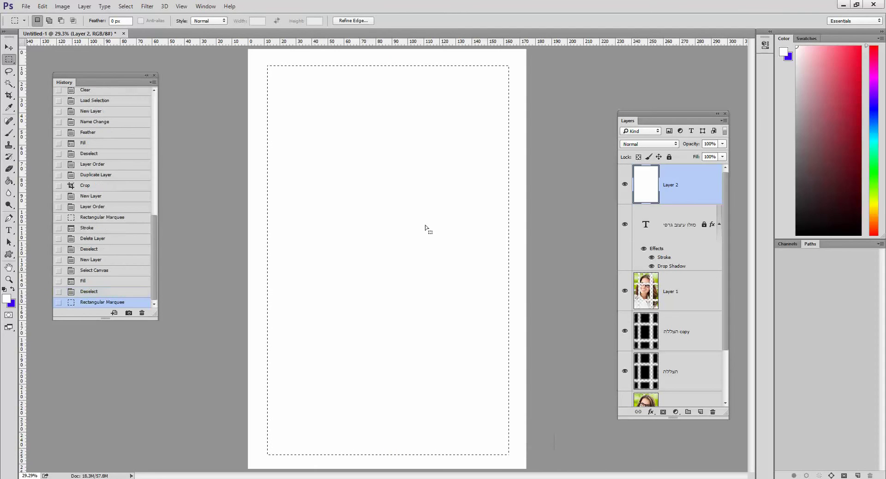
right_click(385, 130)
click(406, 152)
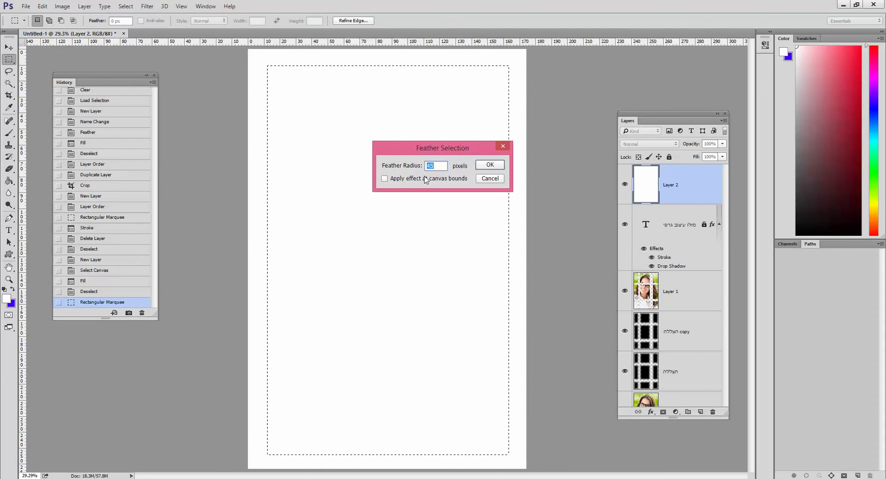
text(185)
key(Return)
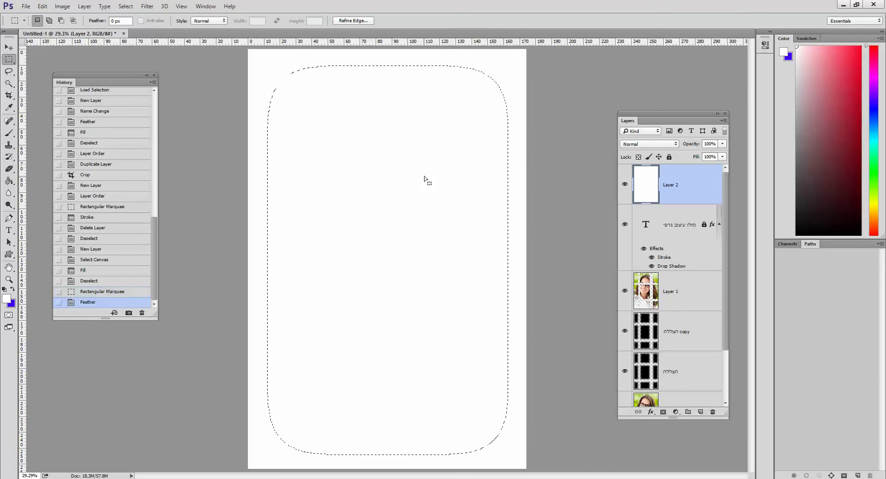
Clear the feathered area of the white Layer 2 twice to leave a soft white frame around the photo, and deselect.
key(Delete)
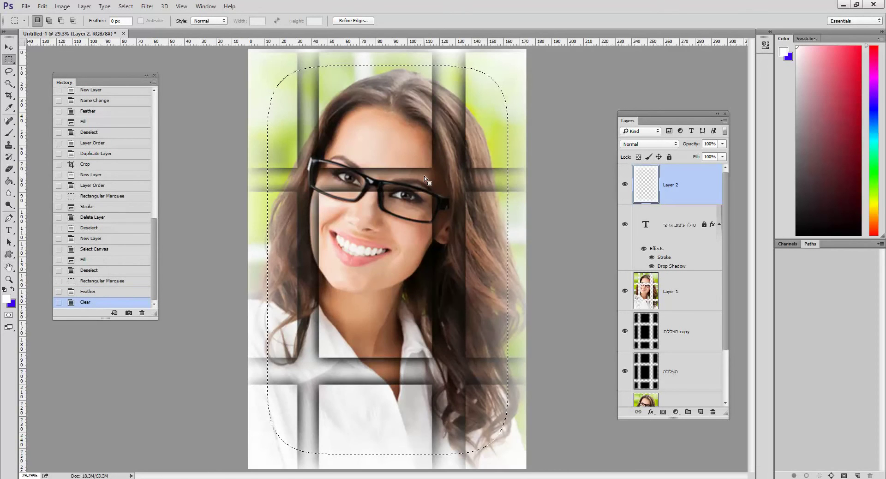
key(Delete)
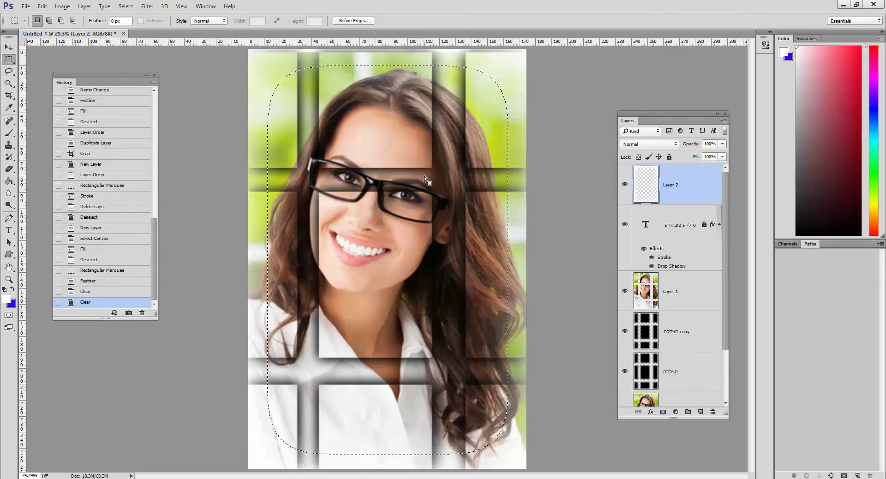
key(ctrl+d)
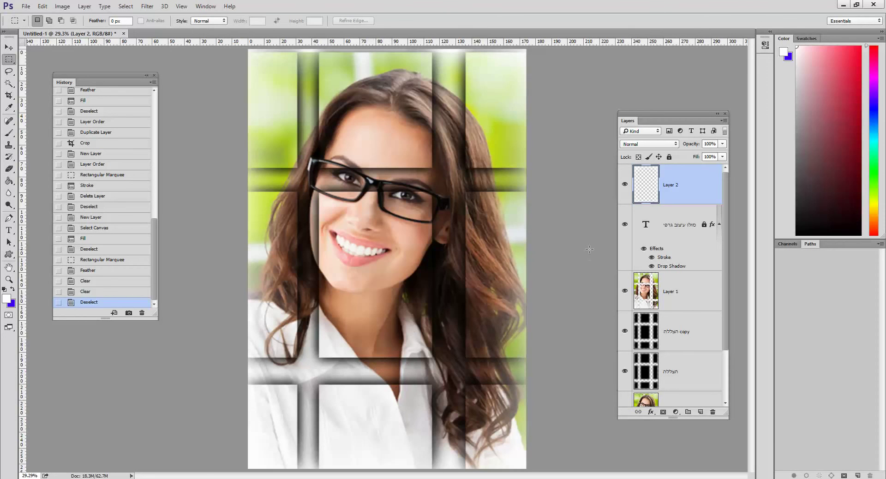
Revert the document history to the Layer Order state before the shadow layer was duplicated and the canvas cropped.
click(98, 230)
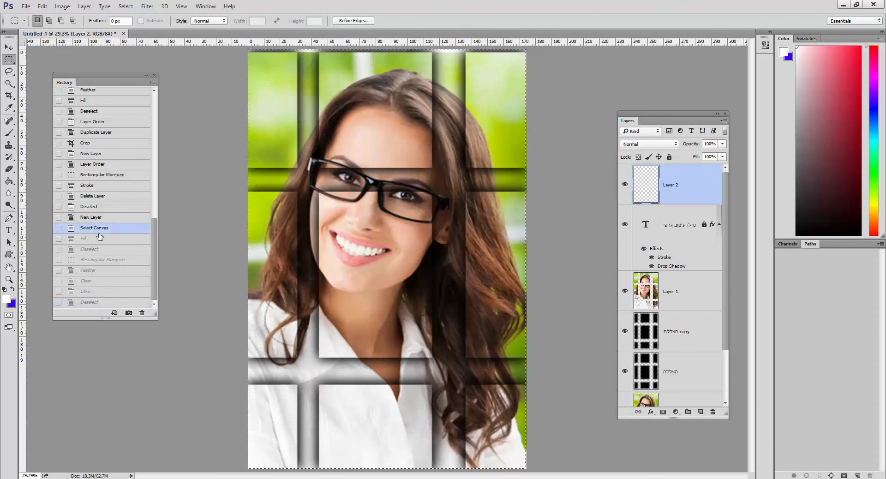
click(112, 197)
click(114, 175)
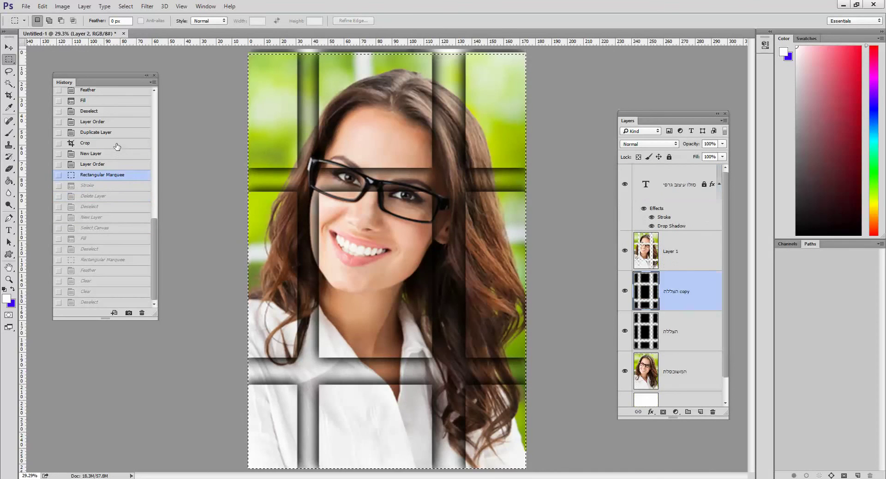
click(117, 144)
click(116, 122)
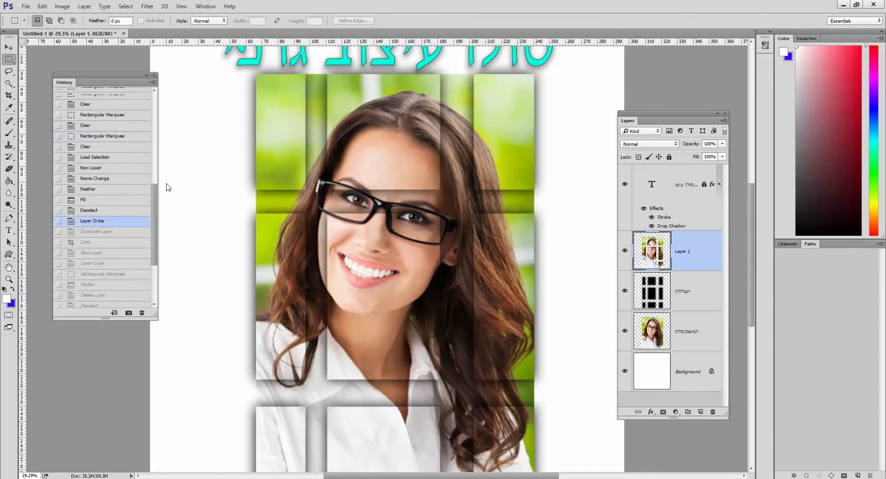
key(ctrl+0)
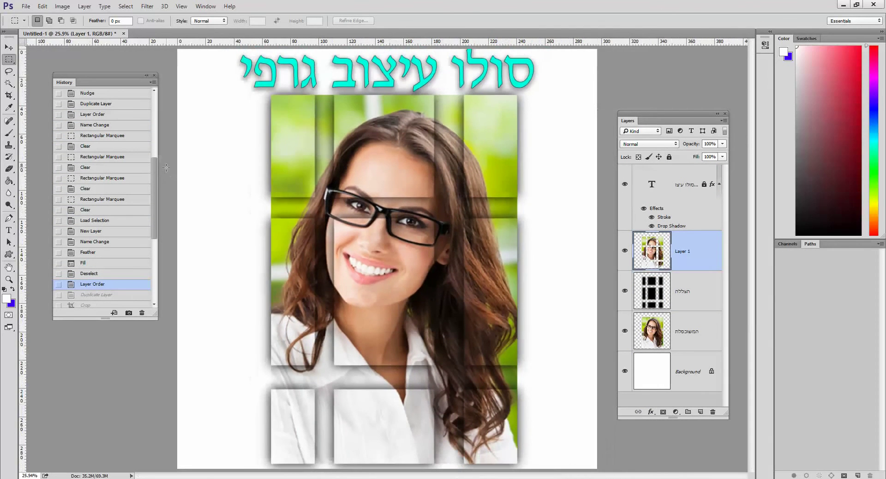